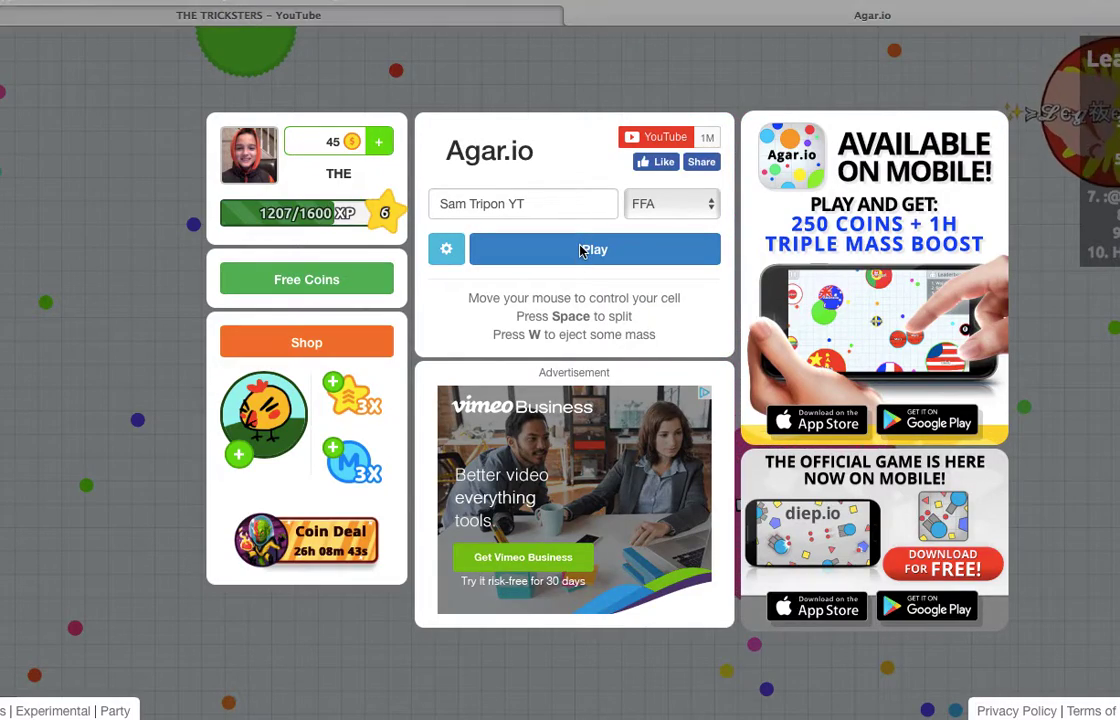
Step: Play a quick round as Sam Tripon YT, return to the menu, and play again
click(582, 252)
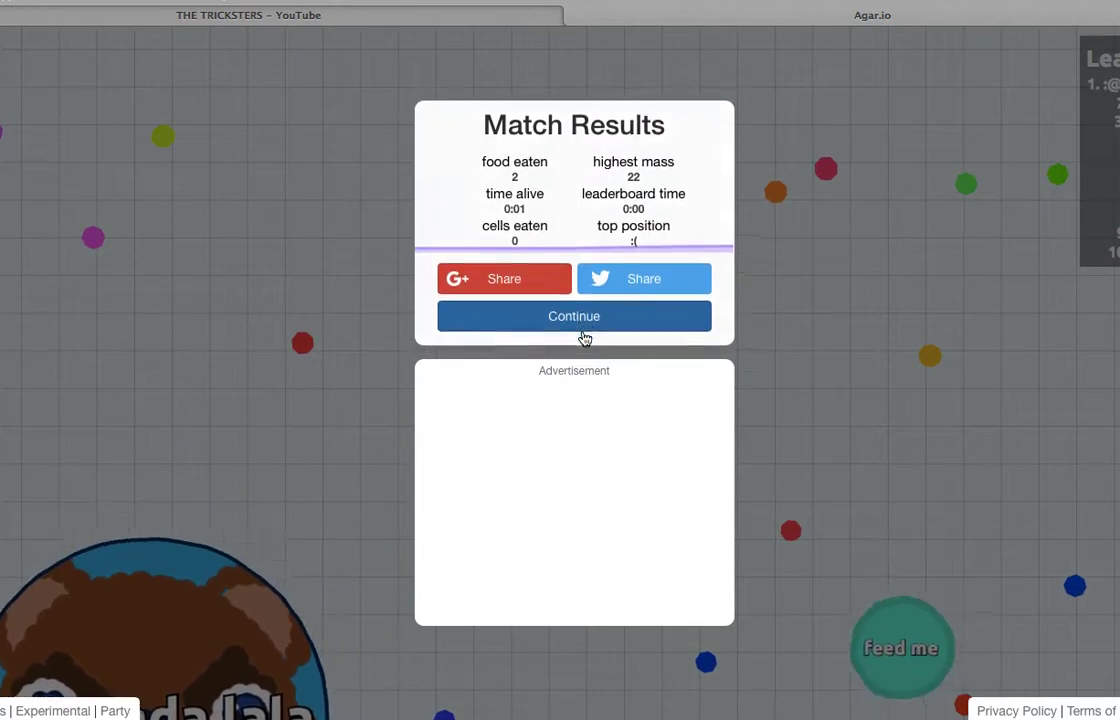
click(585, 320)
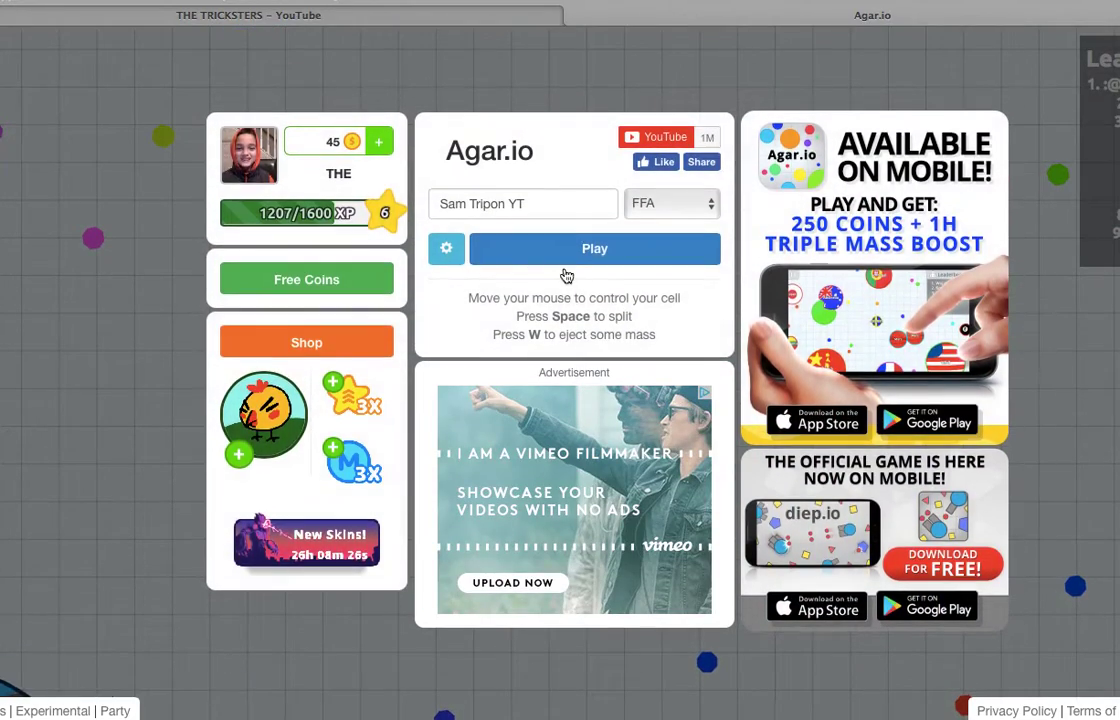
click(594, 248)
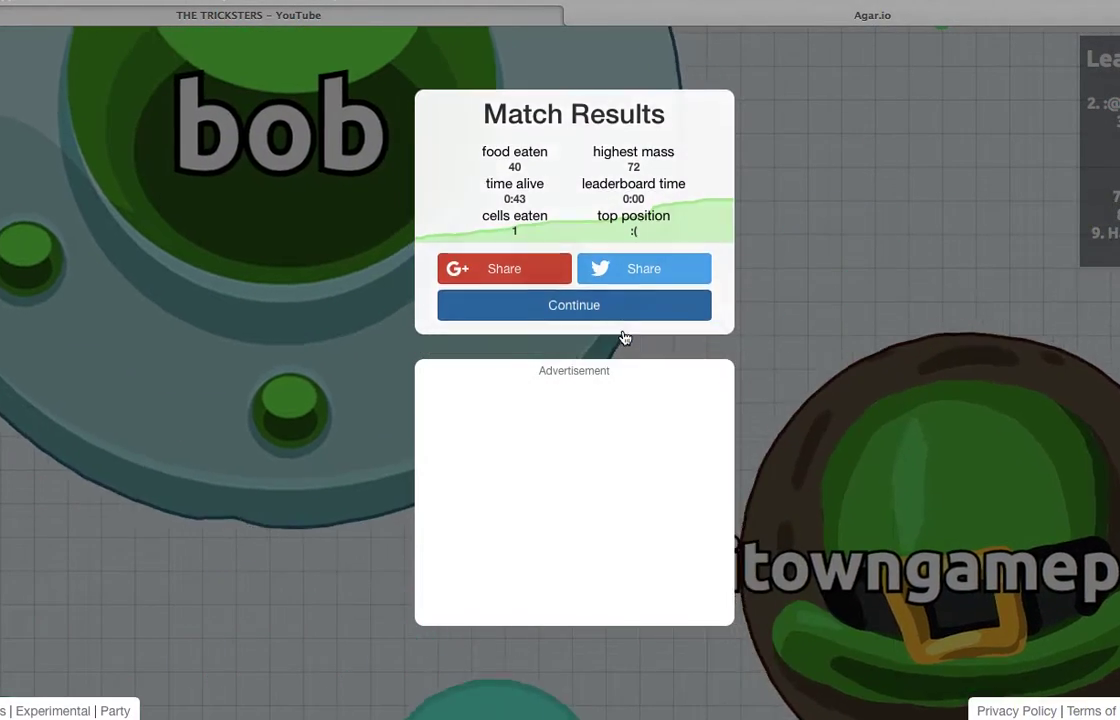
Step: Leave the results of the 43-second round (40 food, mass 72) for the main menu
click(624, 336)
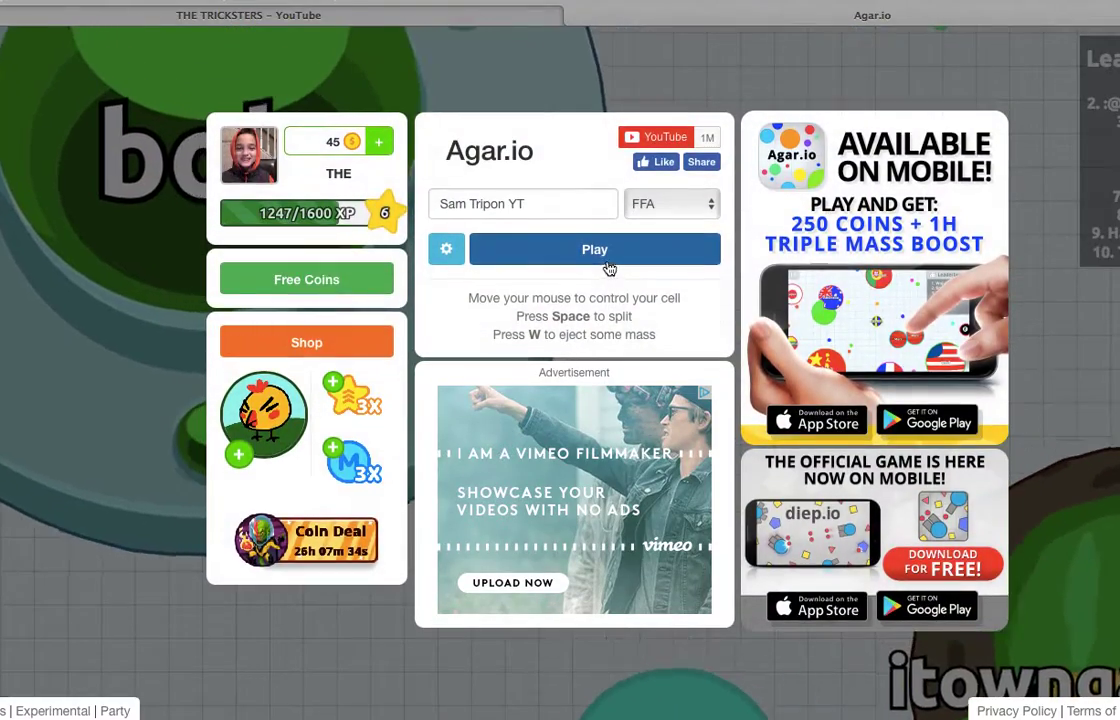
Step: Play a 2:37 round with 136 food and 3 cells eaten, then dismiss its results
click(594, 243)
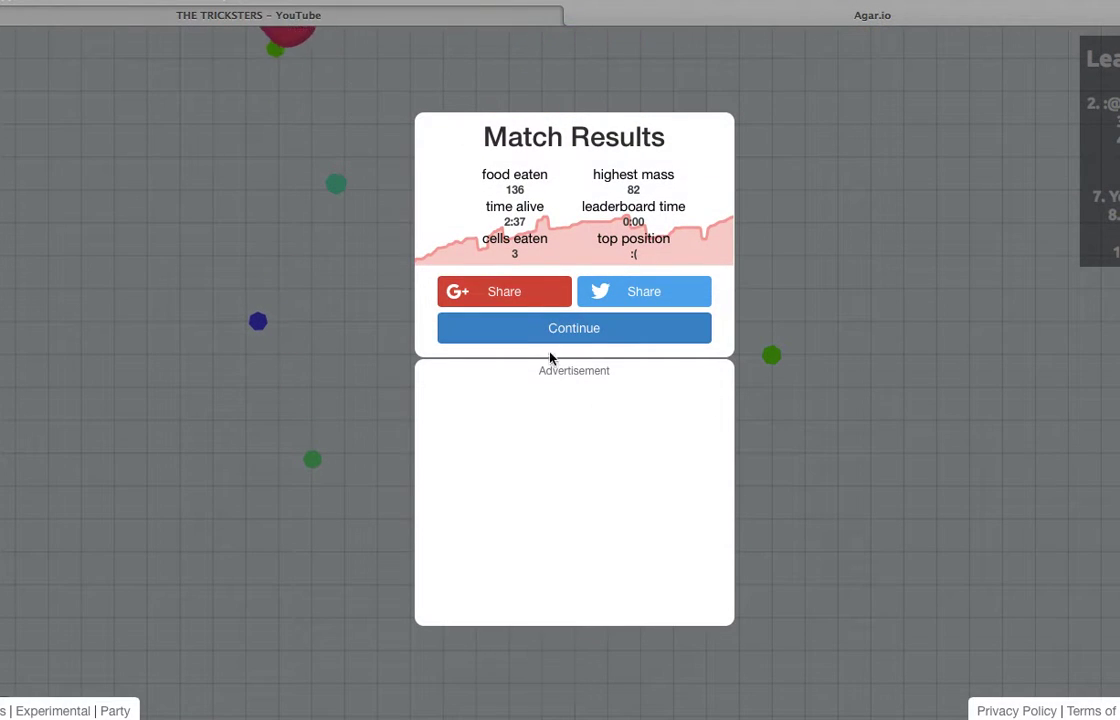
click(545, 325)
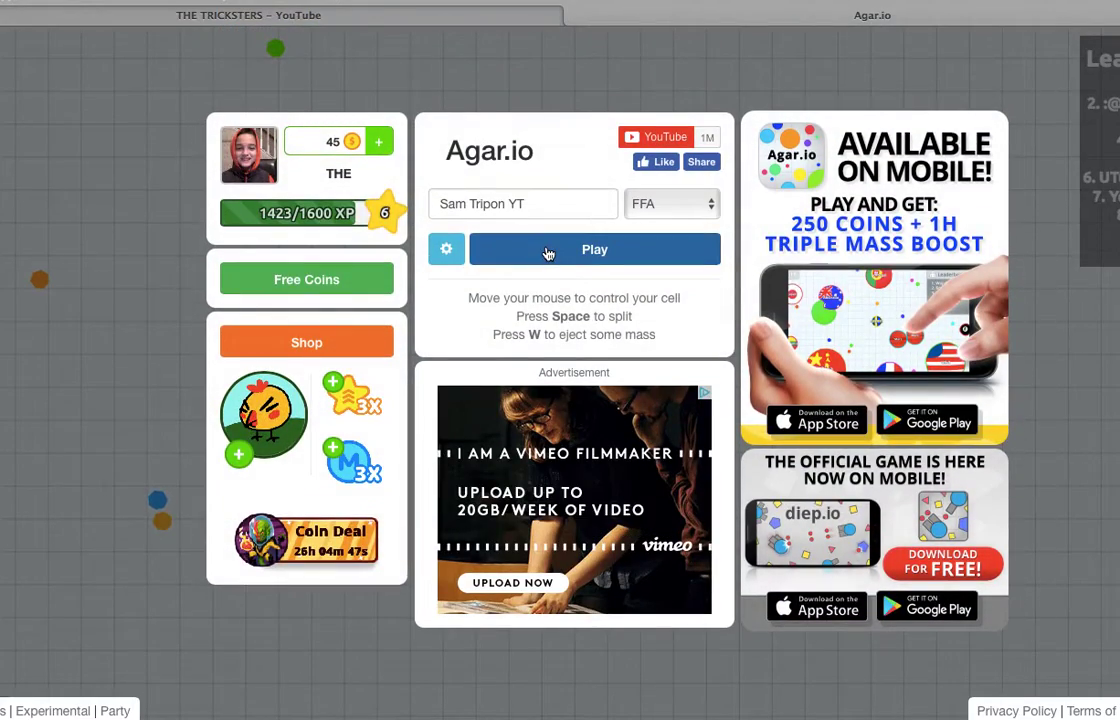
Step: Play a 1:03 round, dismissing the password pop-up and feeding the 'feed me' cell
click(548, 252)
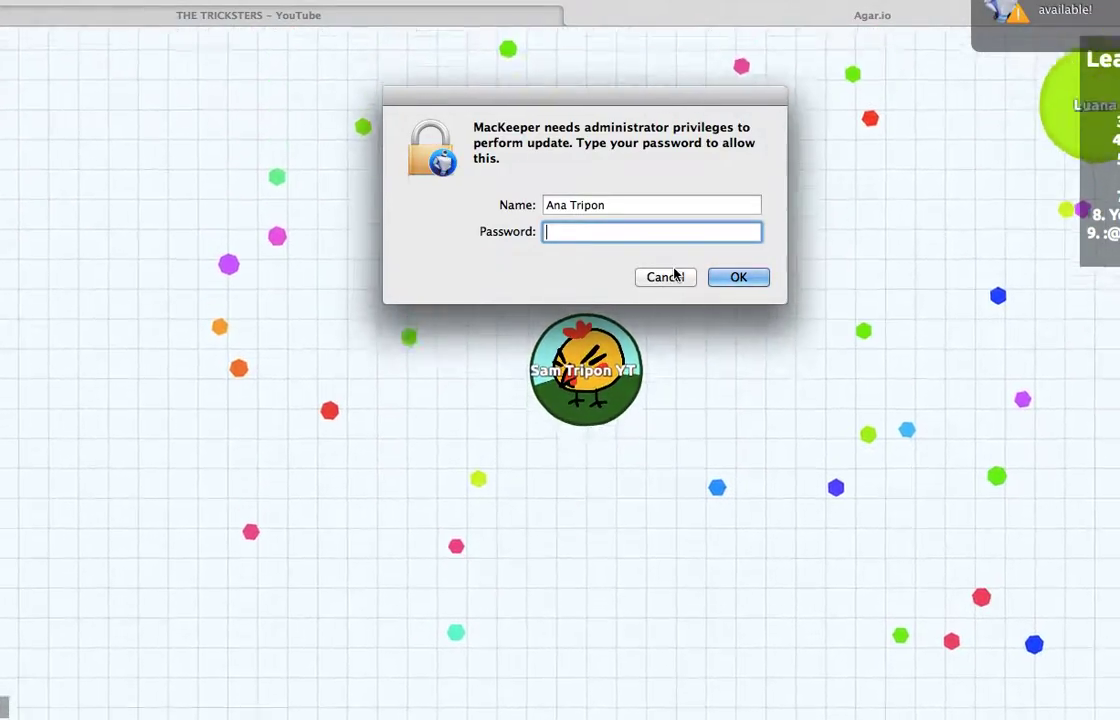
click(667, 275)
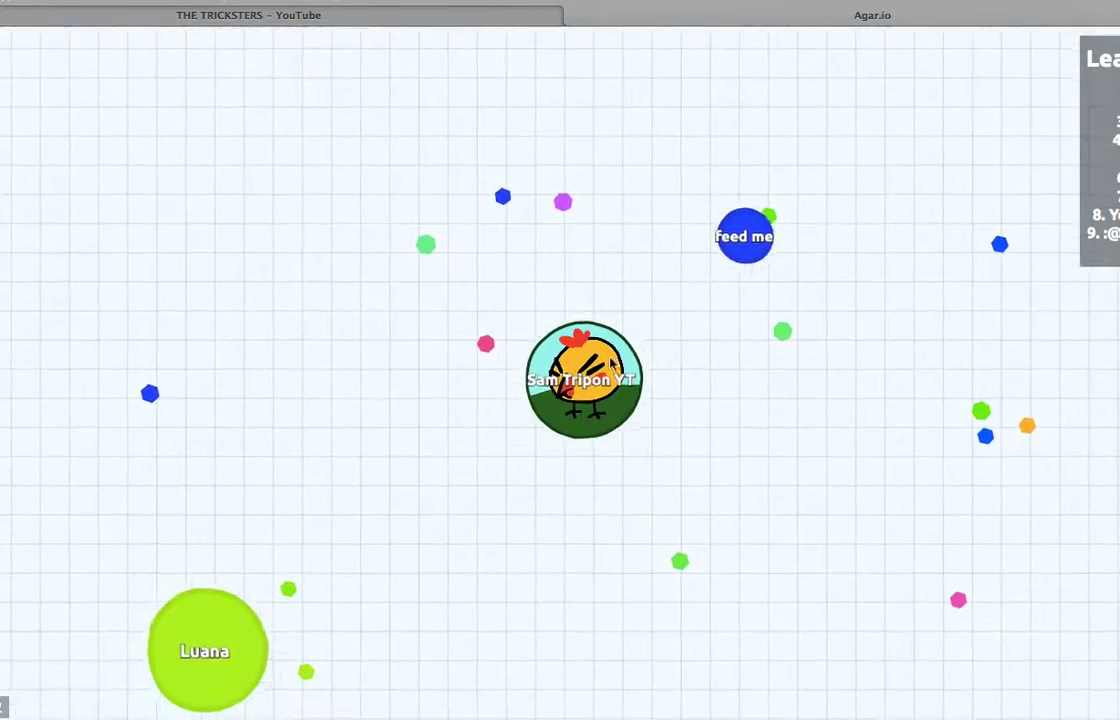
key(w)
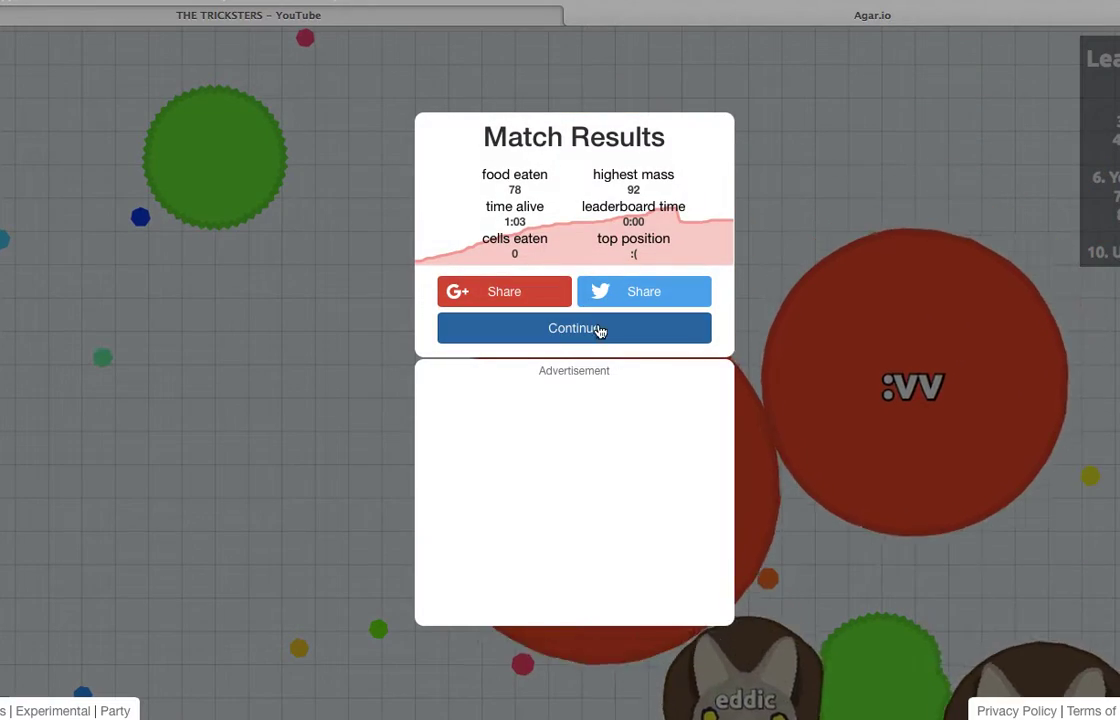
click(600, 330)
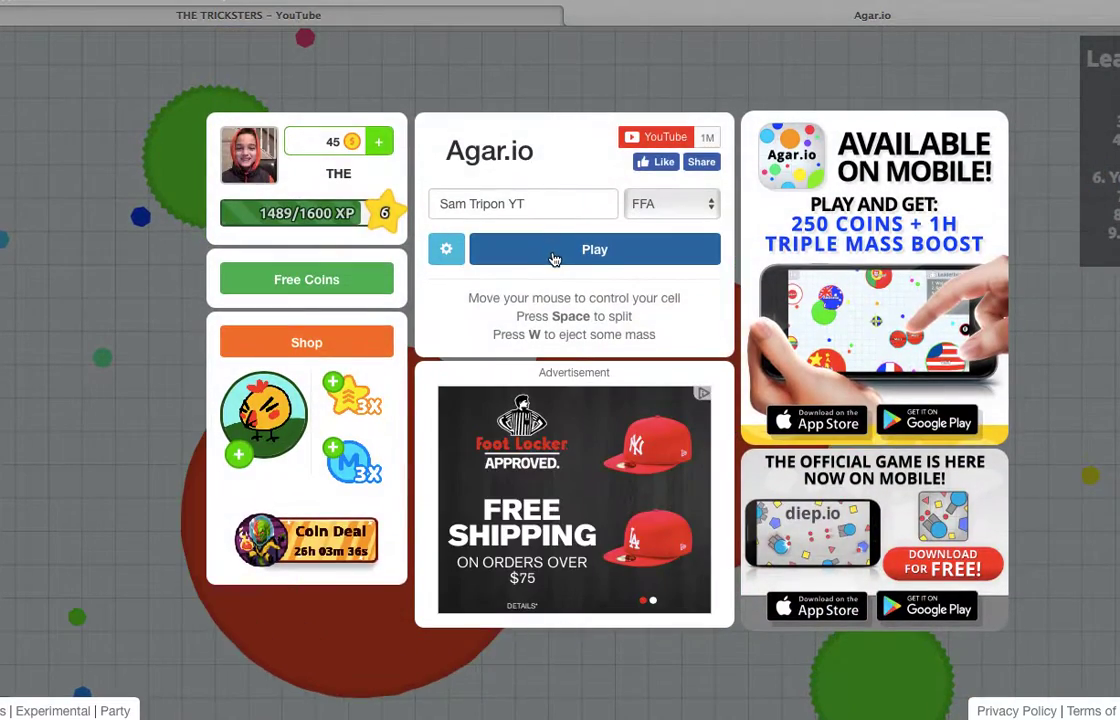
Step: Start the fourth round as Sam Tripon YT and play until eaten, reaching level 7
click(560, 237)
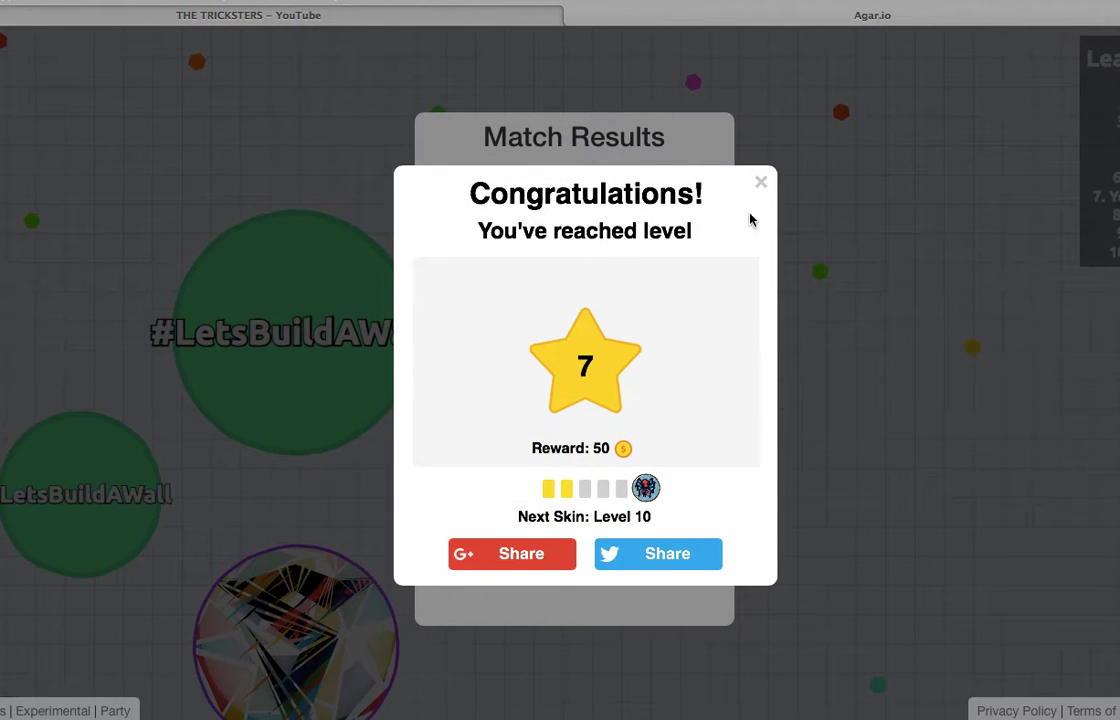
click(761, 182)
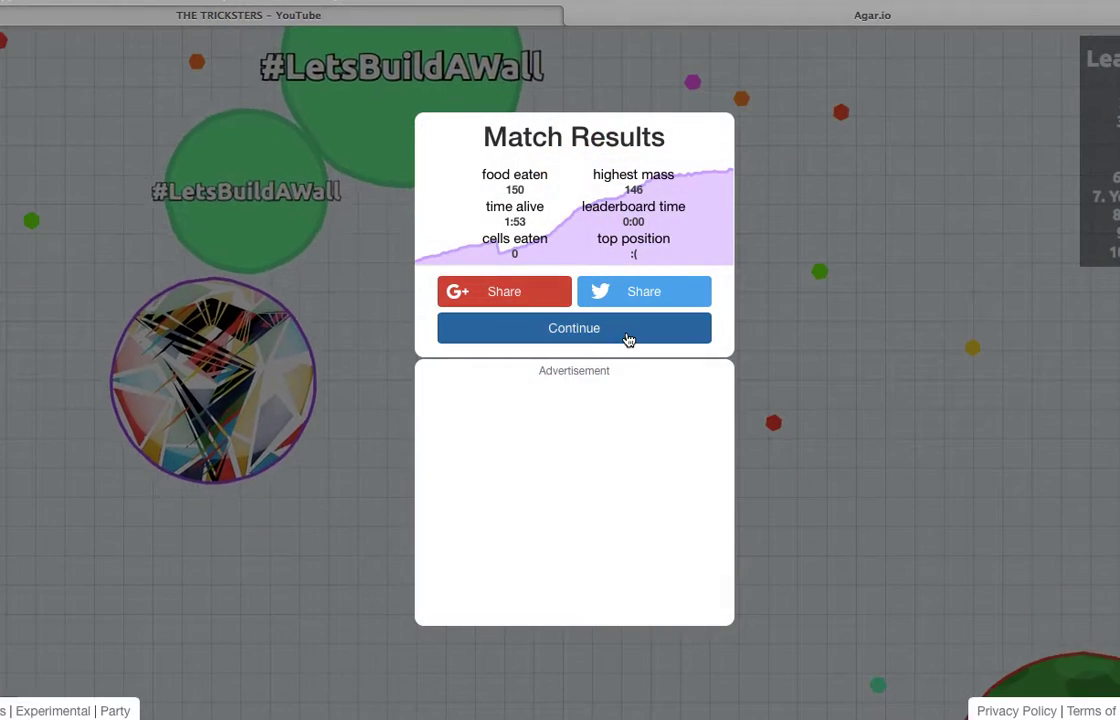
click(628, 333)
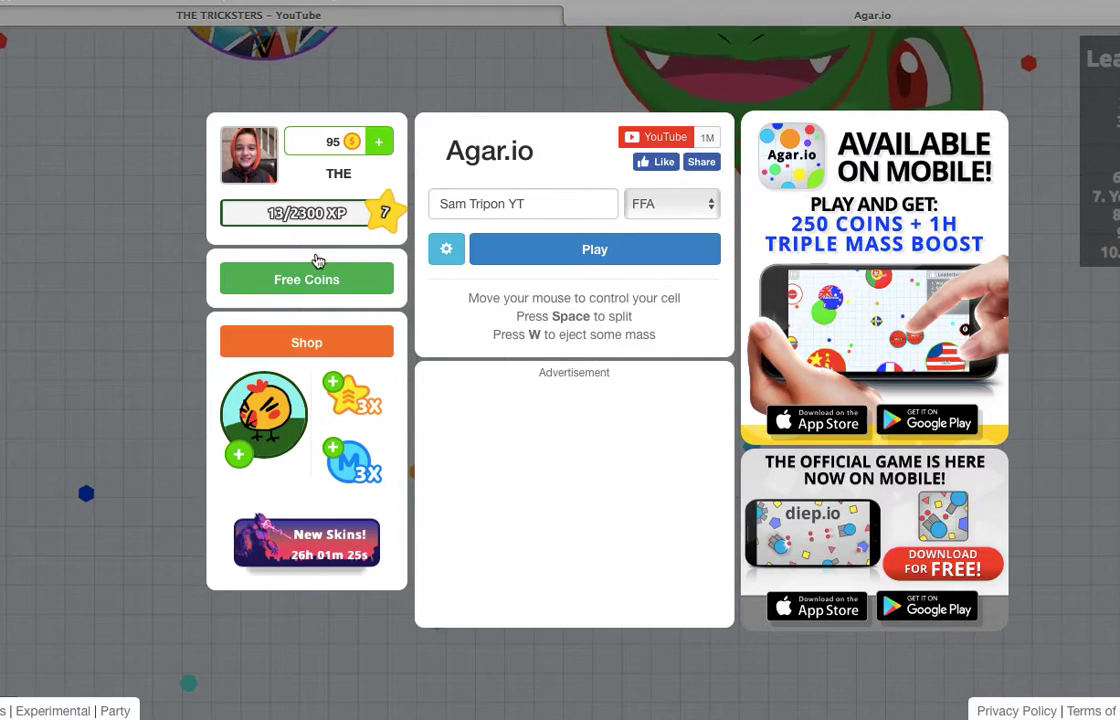
click(594, 249)
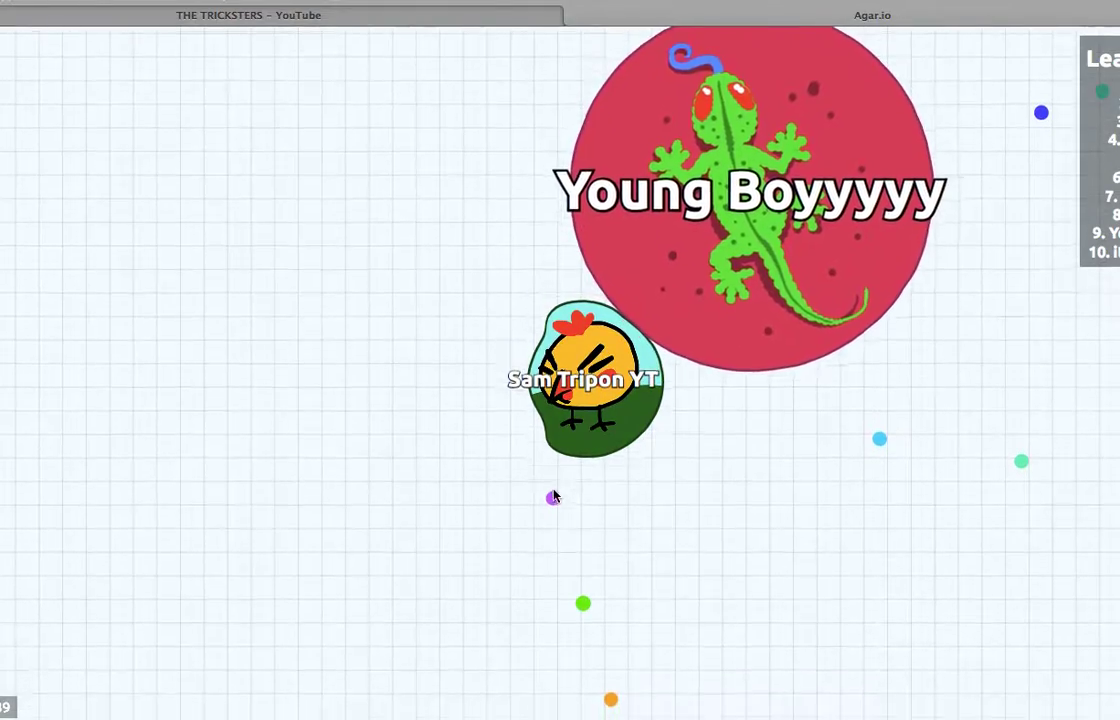
Step: Split the chicken cell twice, dashing forward and then escaping the larger orange cell
key(space)
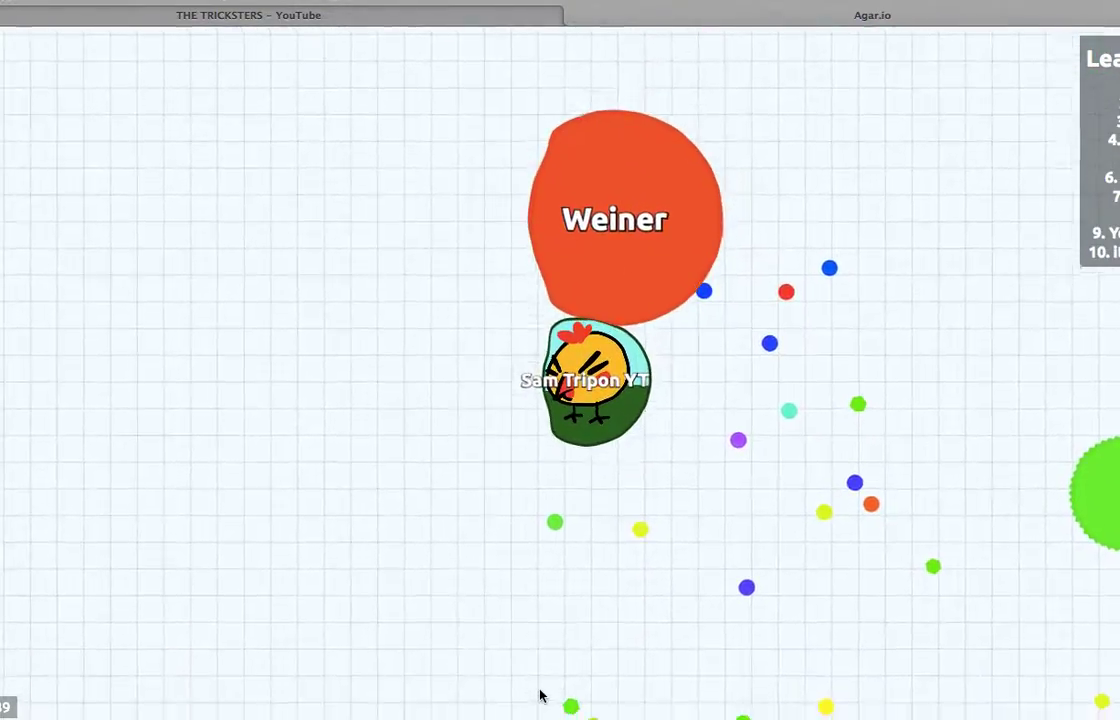
key(space)
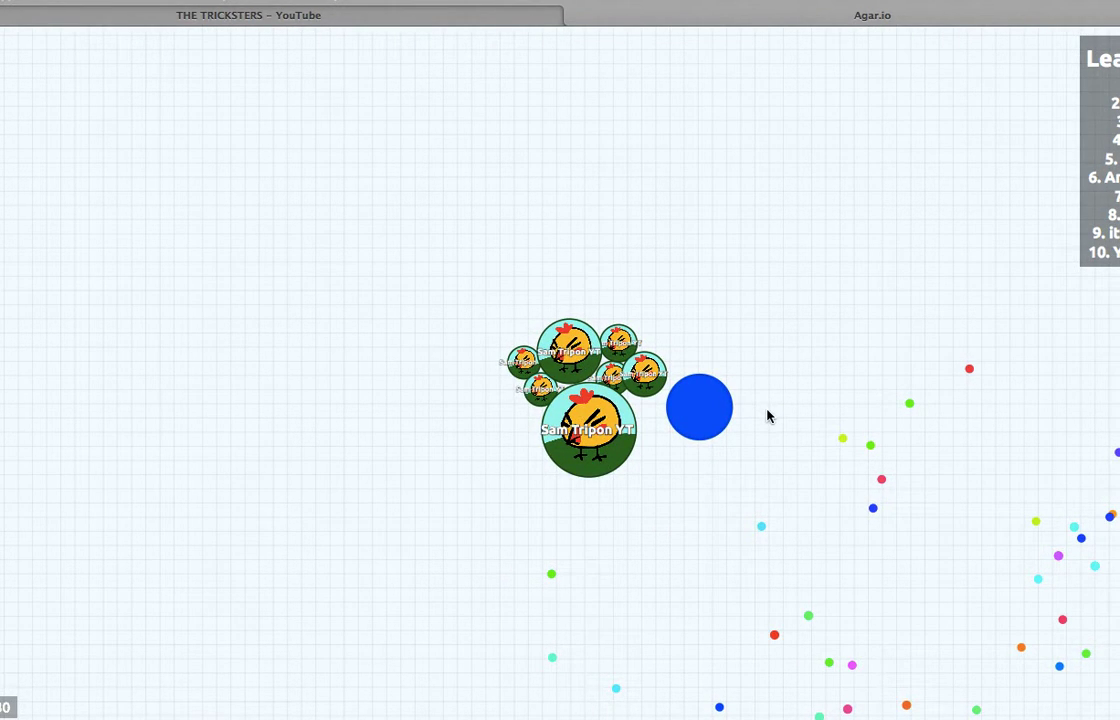
text(w)
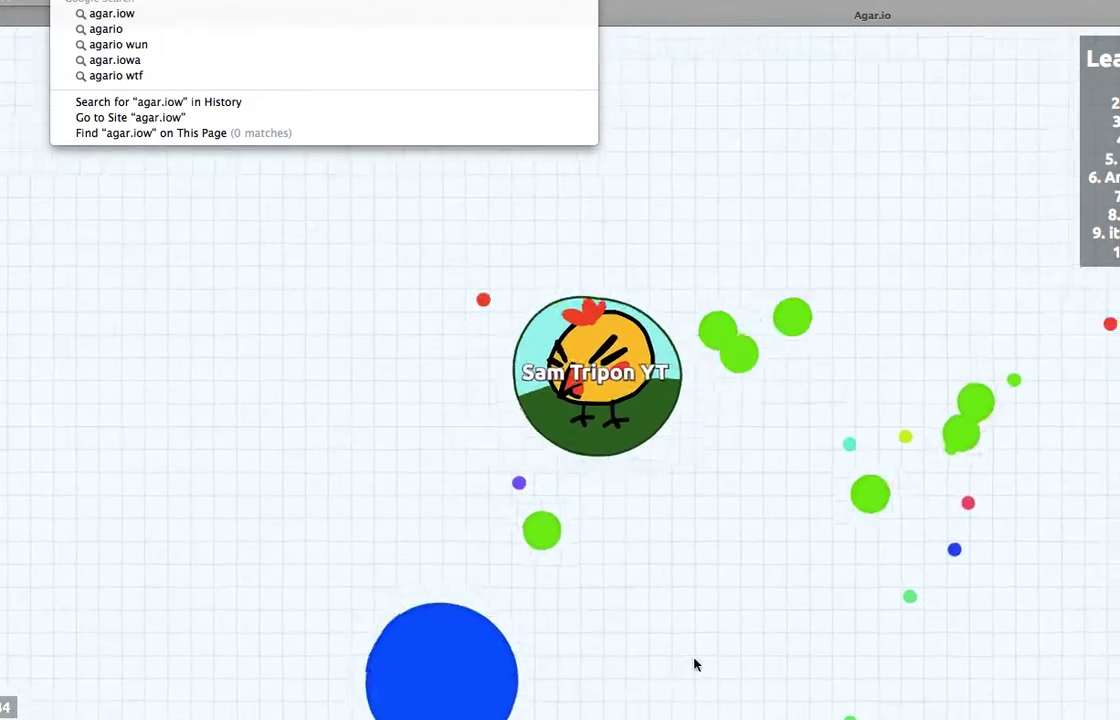
Step: Split once more, dismiss the address dropdown, and leave the 2:39 round's results
key(space)
key(space)
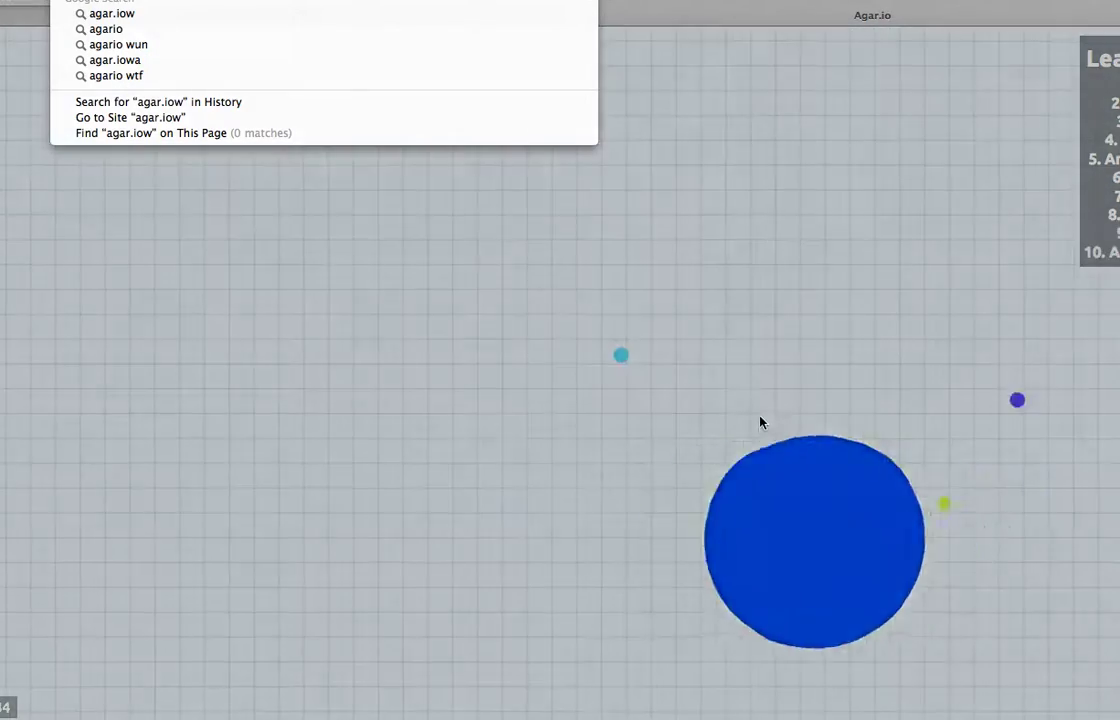
click(664, 363)
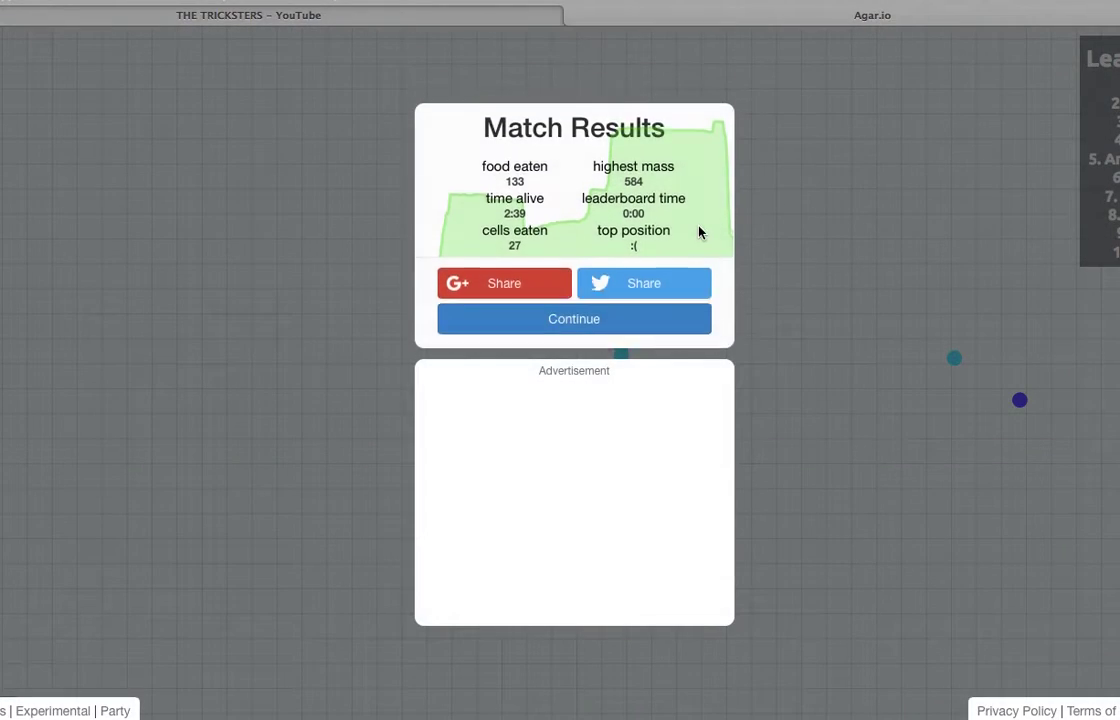
click(668, 330)
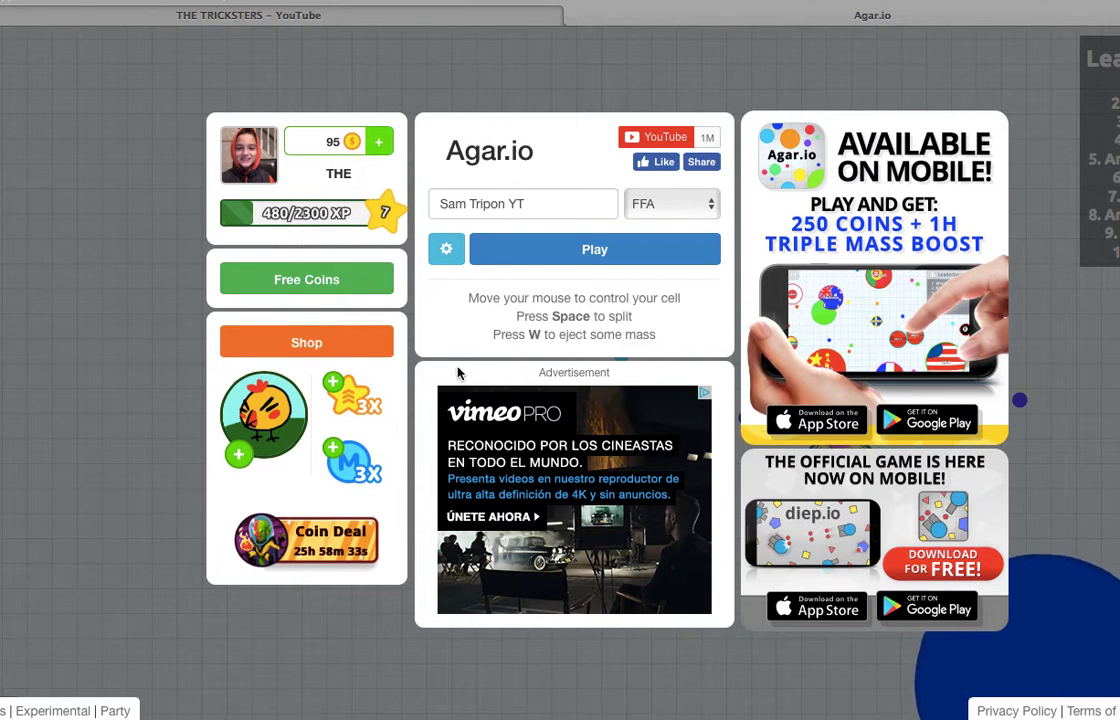
Step: Play an 18-second round, return from its results, and start the sixth round
click(558, 252)
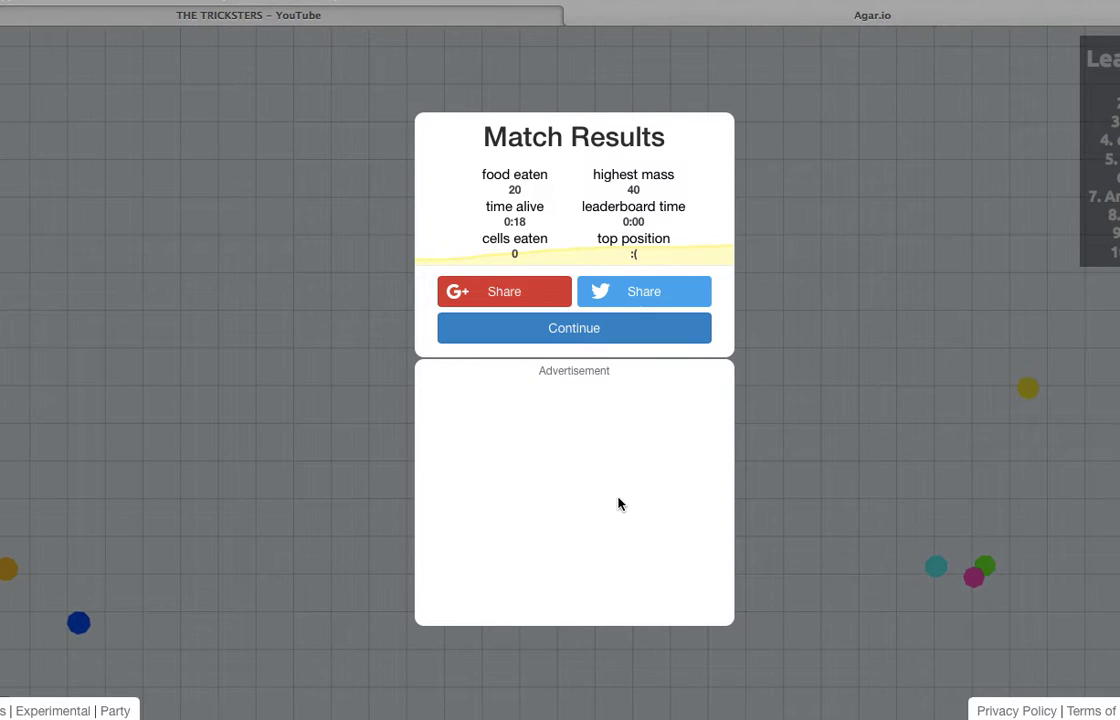
click(593, 340)
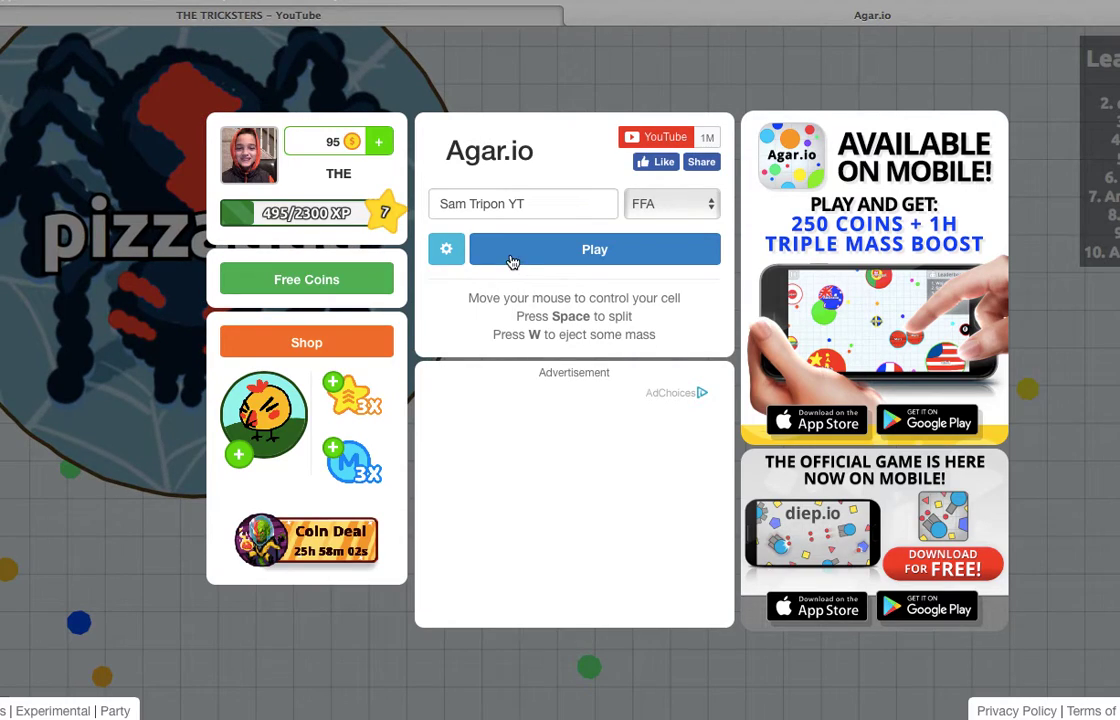
click(512, 260)
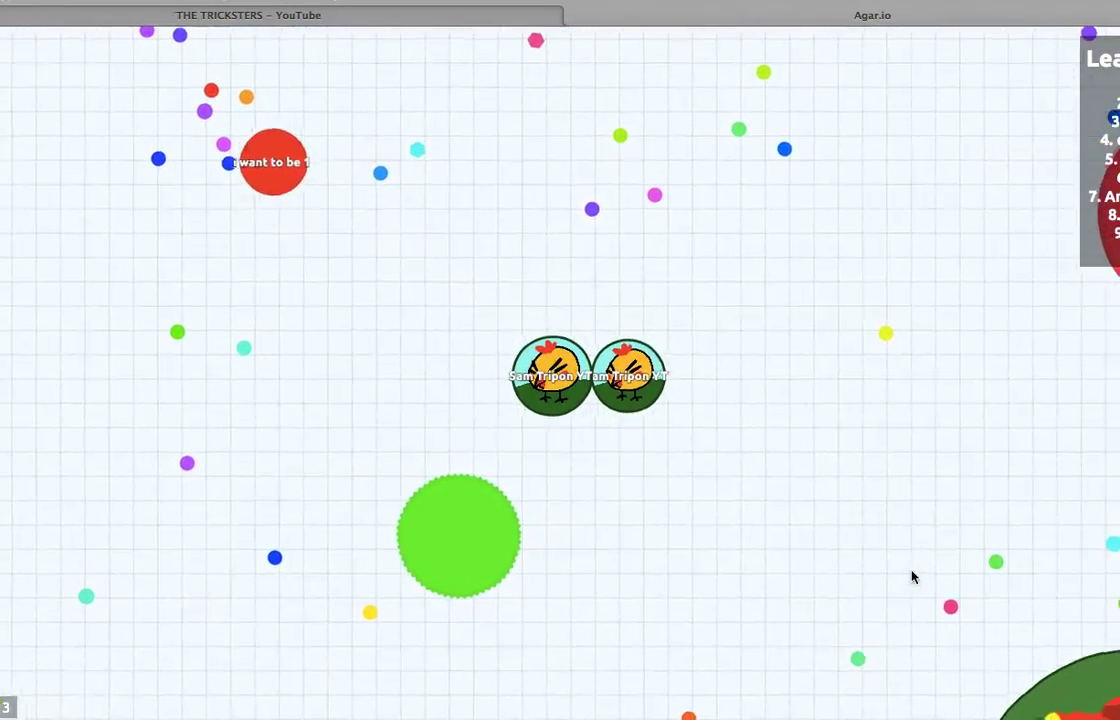
Step: Split the two chicken pieces to chase food beside the huge snake-skinned cell
key(space)
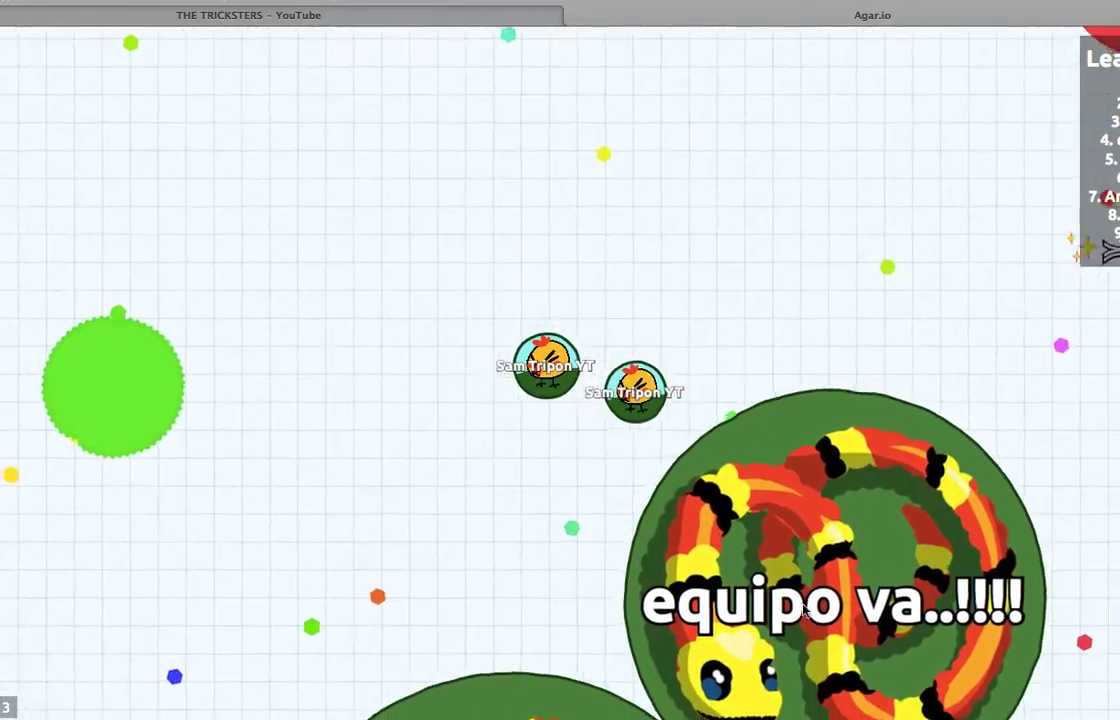